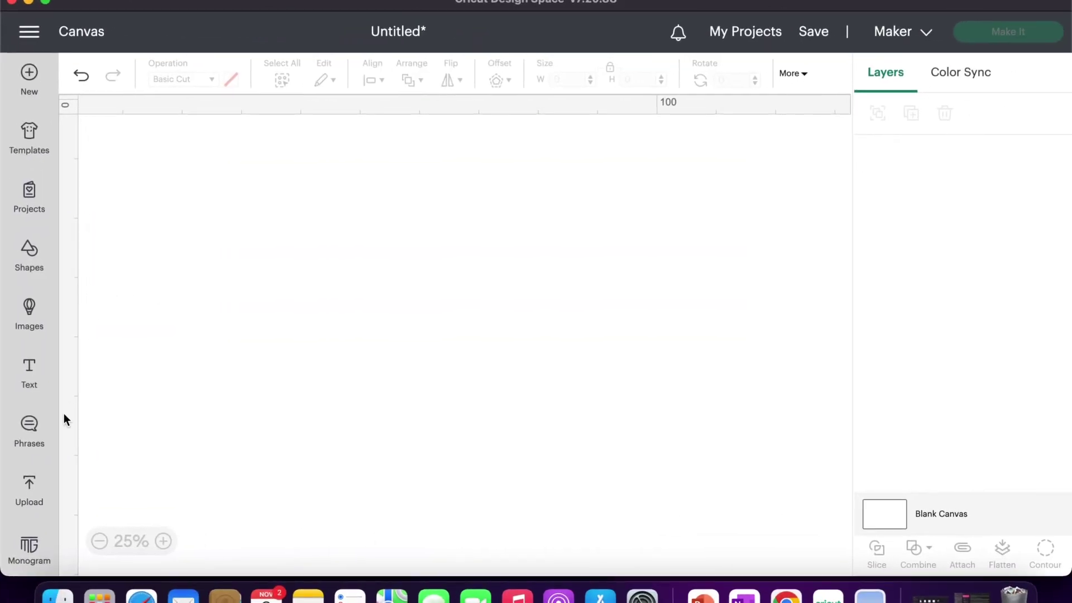
Add the Ommaaa, Feloussa and Oursito images from Recent Uploads to the canvas
left_click(37, 498)
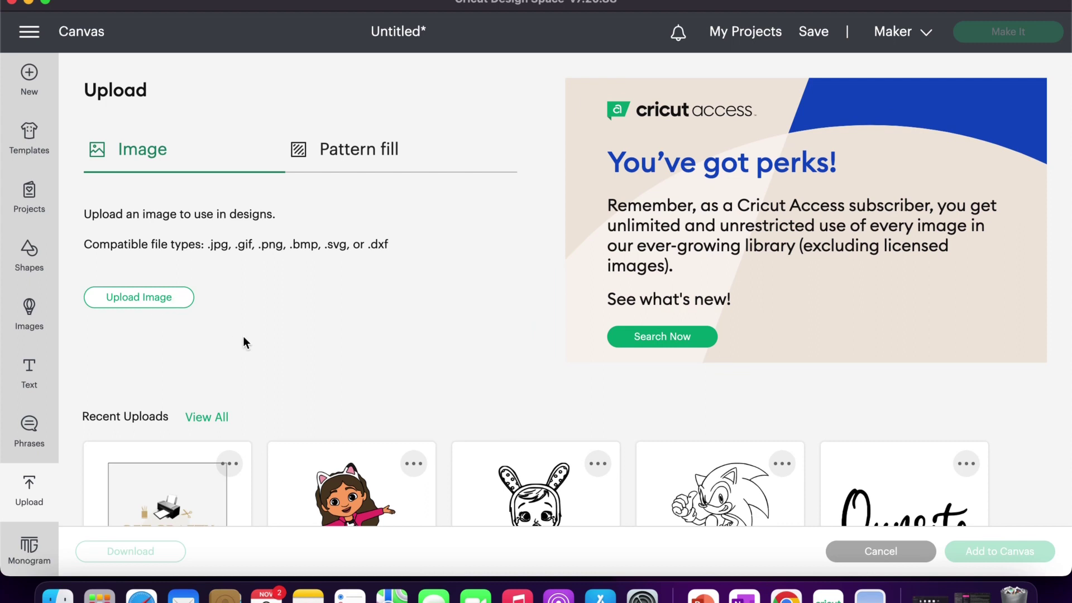
scroll(244, 342, "down", 5)
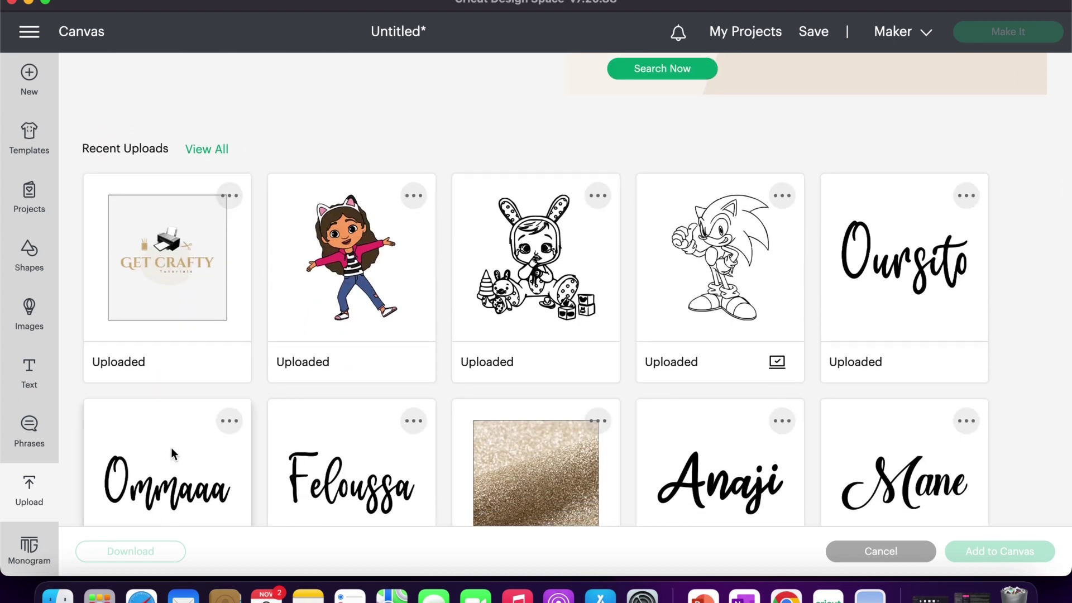
left_click(171, 447)
left_click(349, 452)
left_click(966, 282)
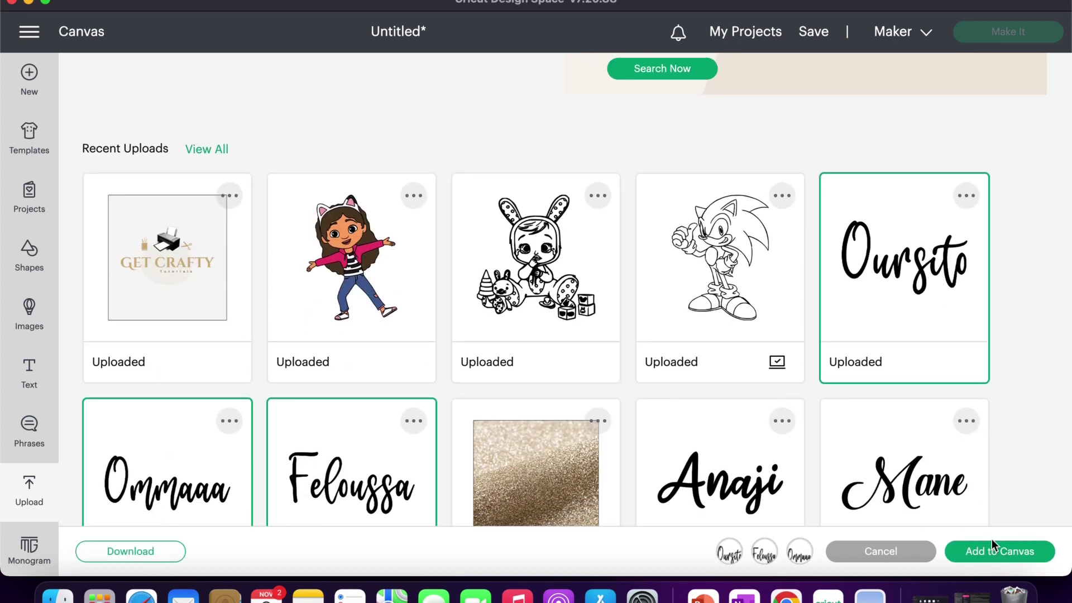
left_click(999, 565)
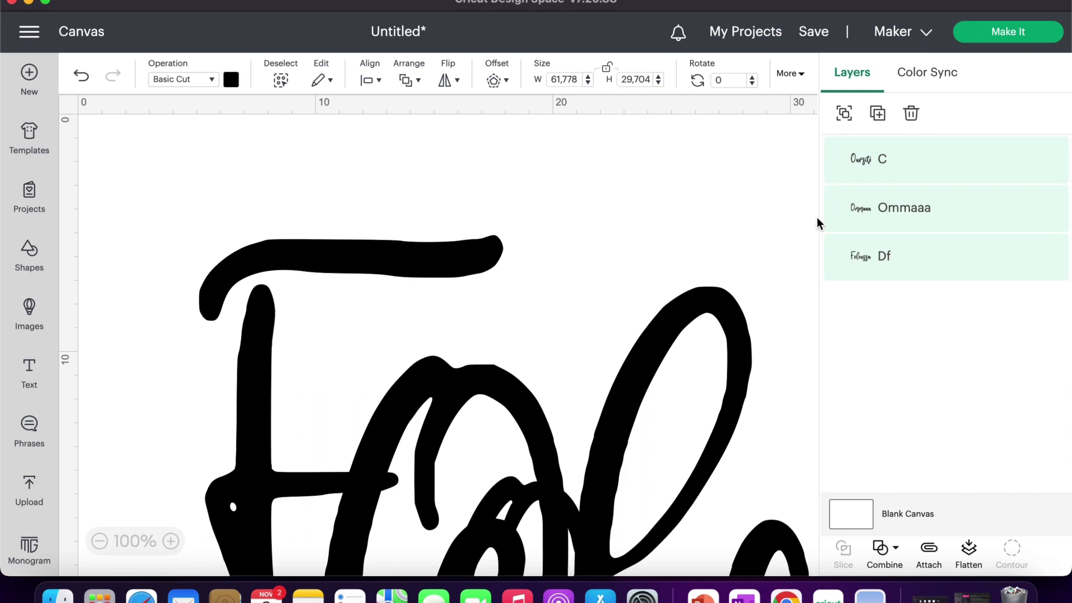
Hide the Oursito and Ommaaa layers and shrink Feloussa to about 21 cm wide
mouse_move(956, 172)
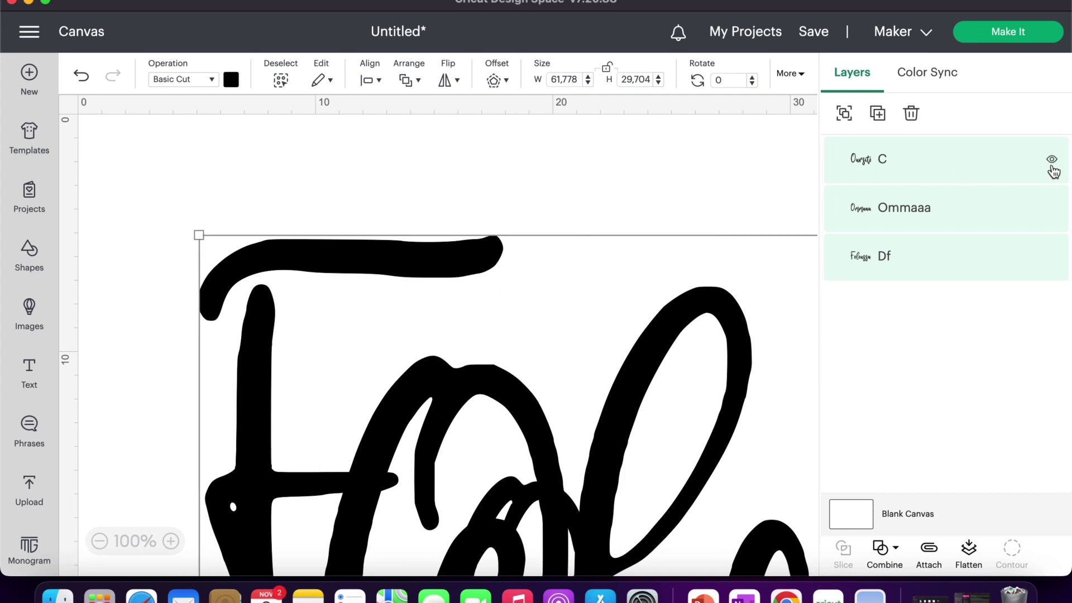
left_click(1052, 161)
left_click(1052, 209)
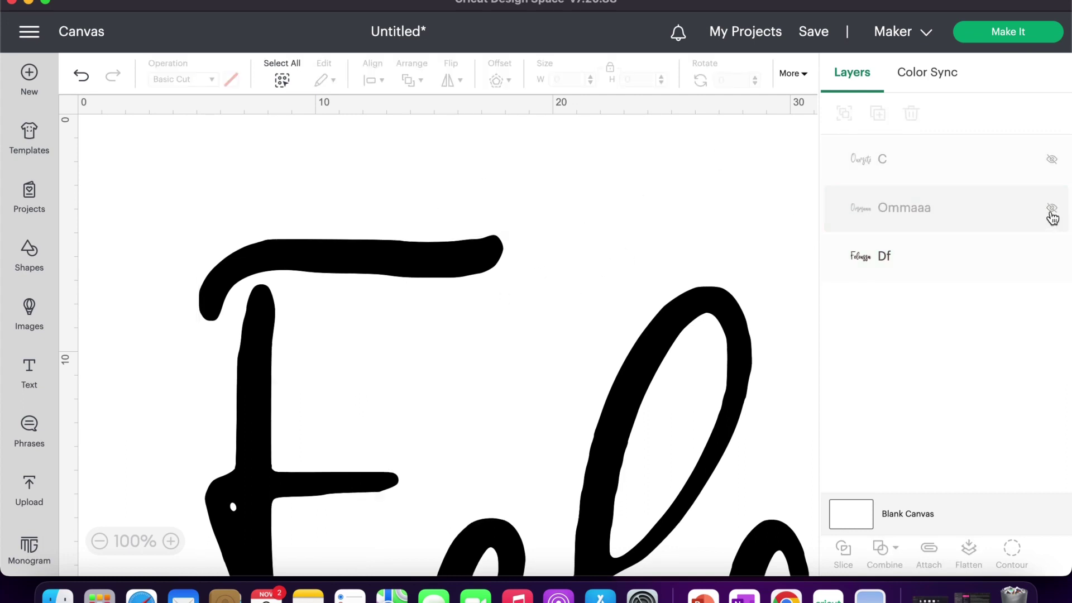
left_click(608, 418)
left_click(101, 540)
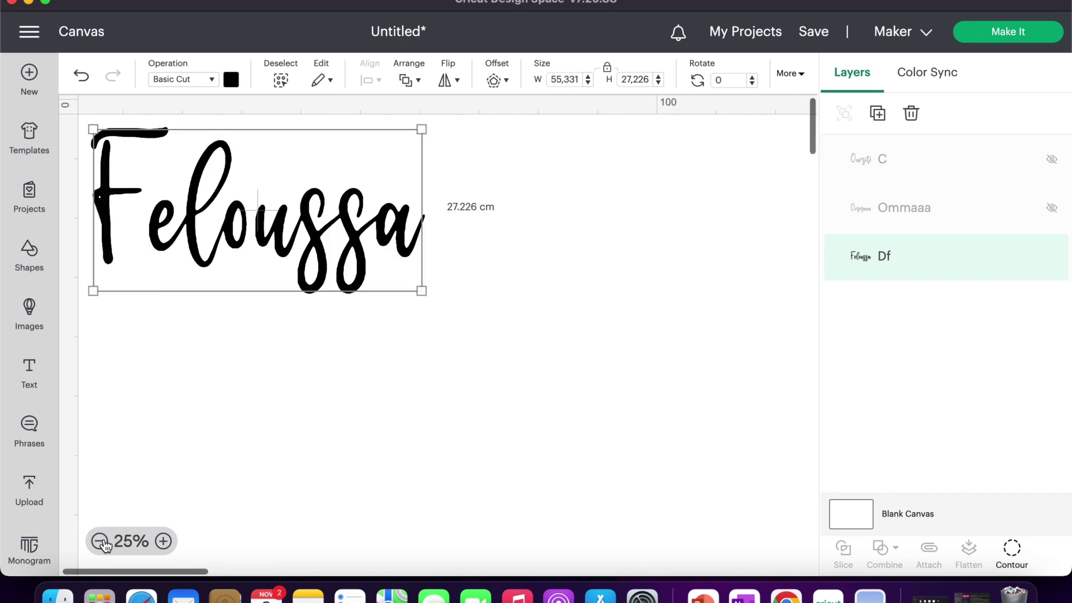
left_click_drag(95, 288, 195, 241)
left_click_drag(275, 206, 220, 225)
left_click_drag(352, 251, 268, 208)
left_click(282, 201)
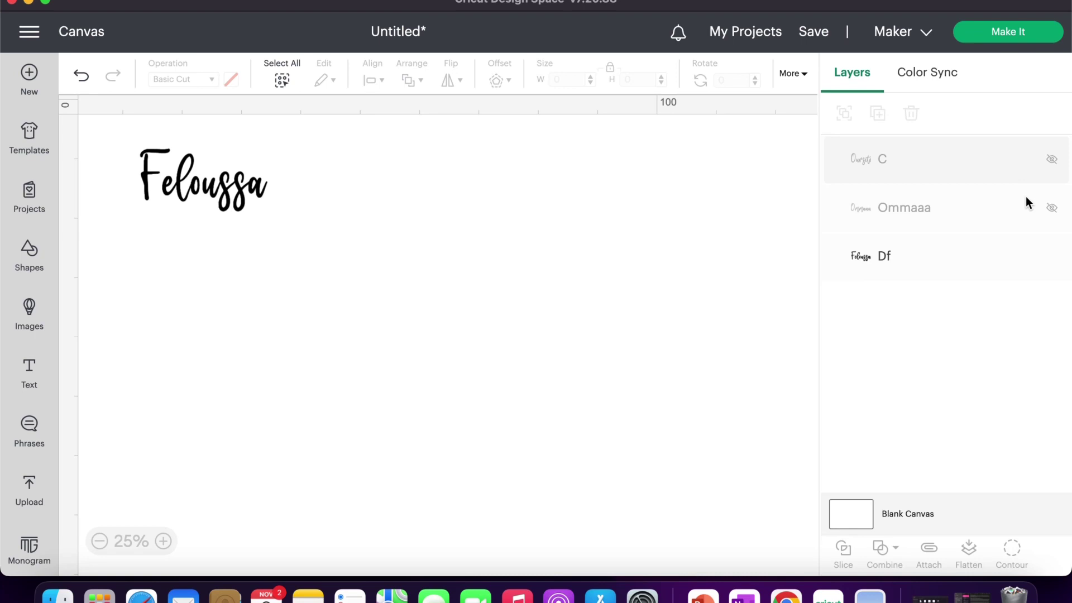
Show Oursito again, place it beneath Feloussa and shrink it to about 22 cm wide
left_click(1052, 159)
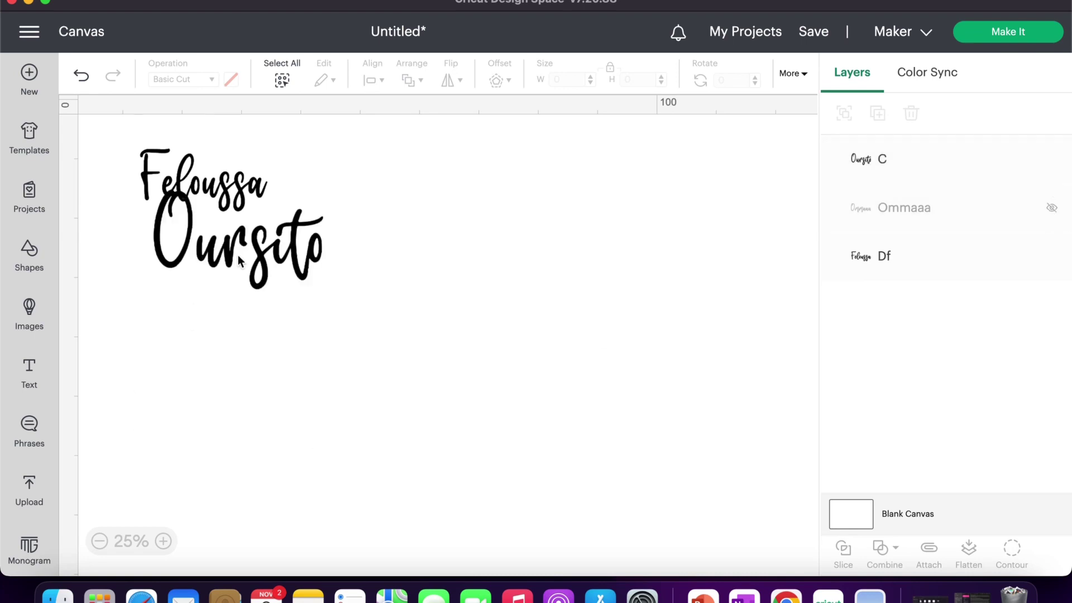
left_click_drag(240, 262, 226, 286)
left_click_drag(307, 315, 259, 286)
Show Ommaaa, move it right of the other names and shrink it to about 9 cm wide
left_click(529, 271)
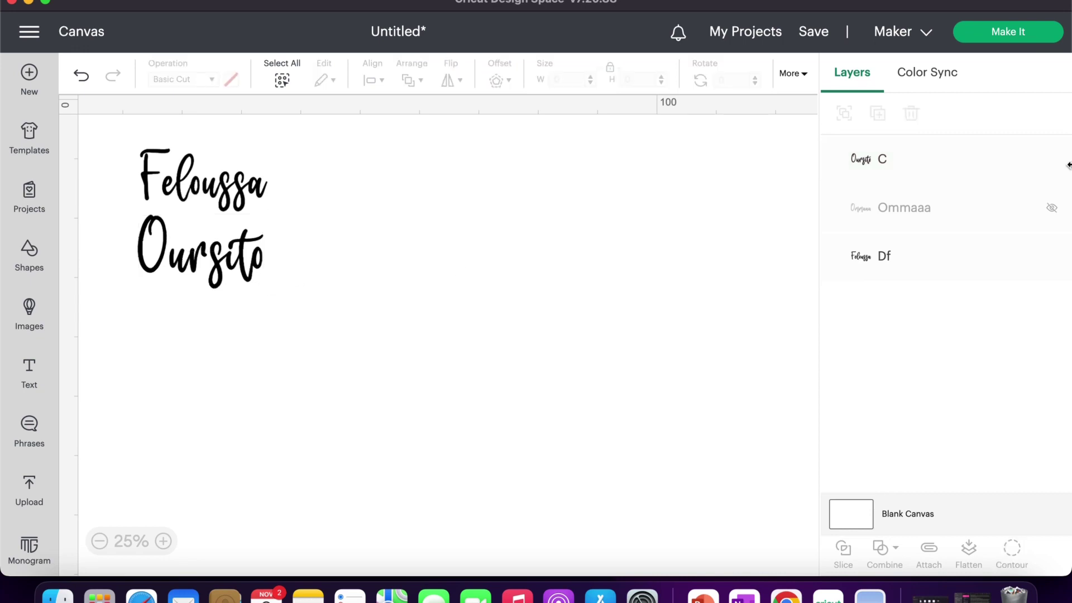
left_click(1053, 210)
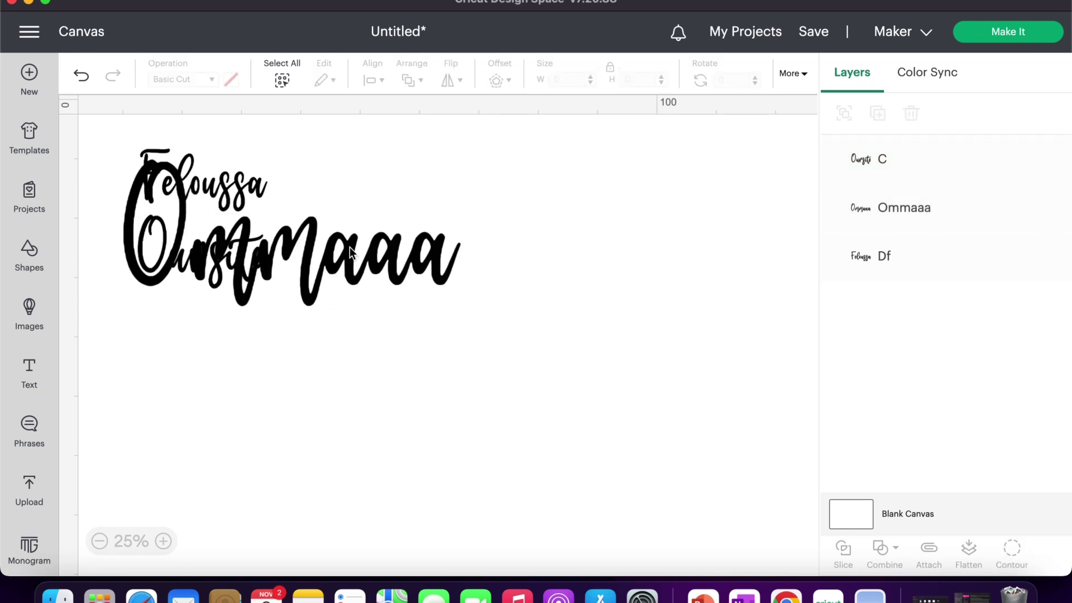
left_click_drag(393, 274, 578, 344)
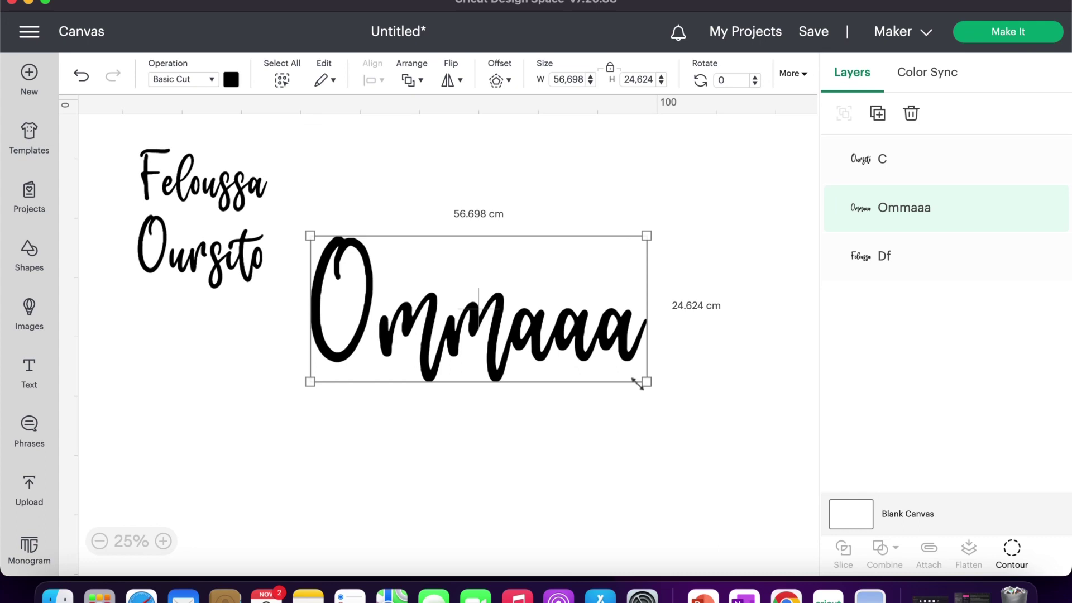
left_click_drag(644, 379, 368, 223)
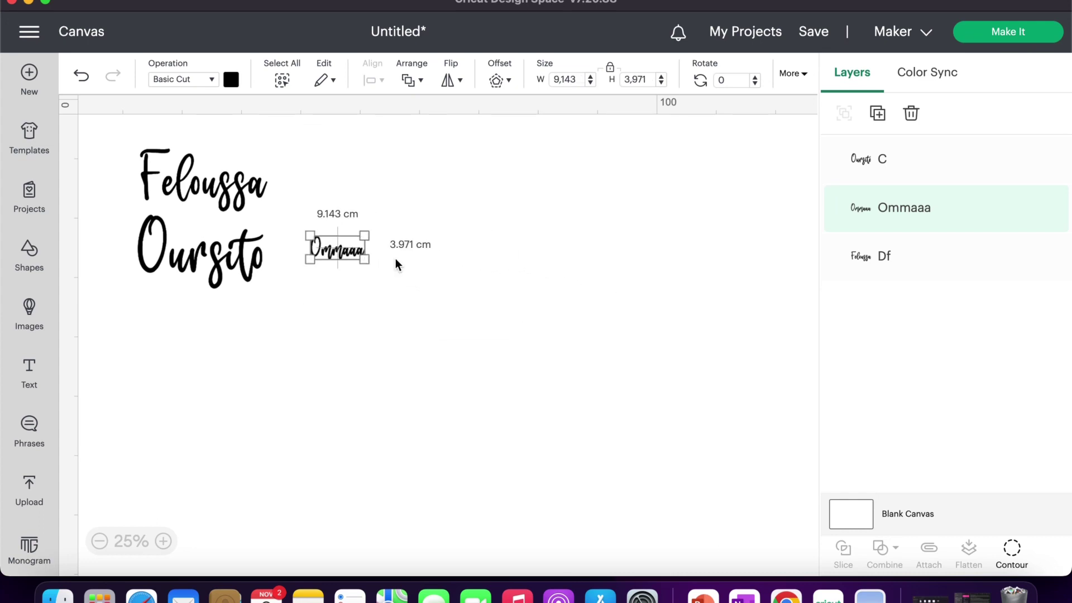
Duplicate Ommaaa and stack both copies to the right of Feloussa
left_click(878, 117)
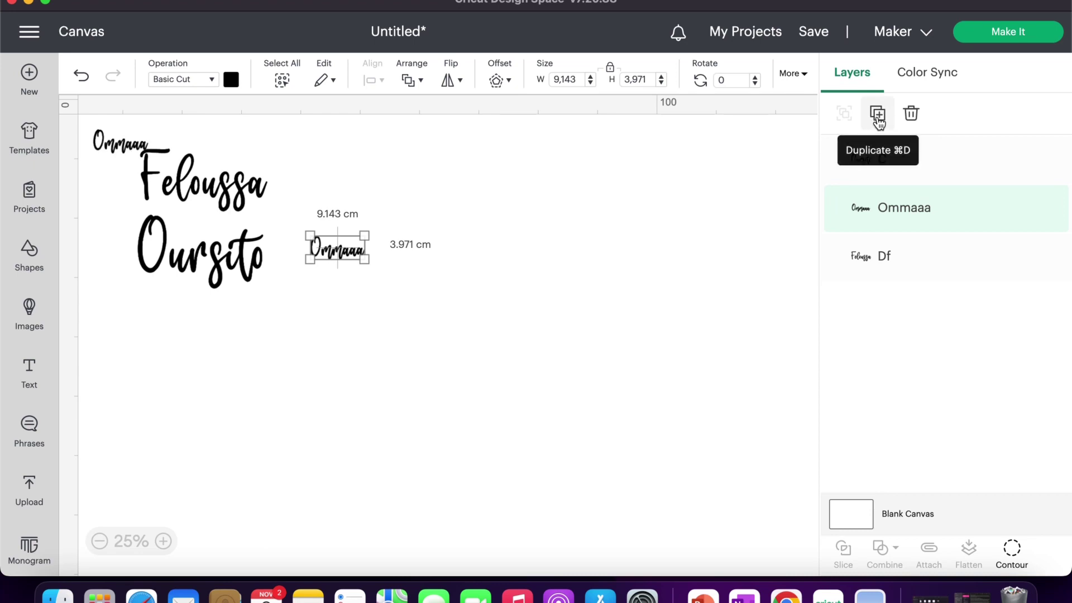
left_click_drag(114, 144, 344, 186)
left_click_drag(339, 258, 348, 240)
left_click(475, 259)
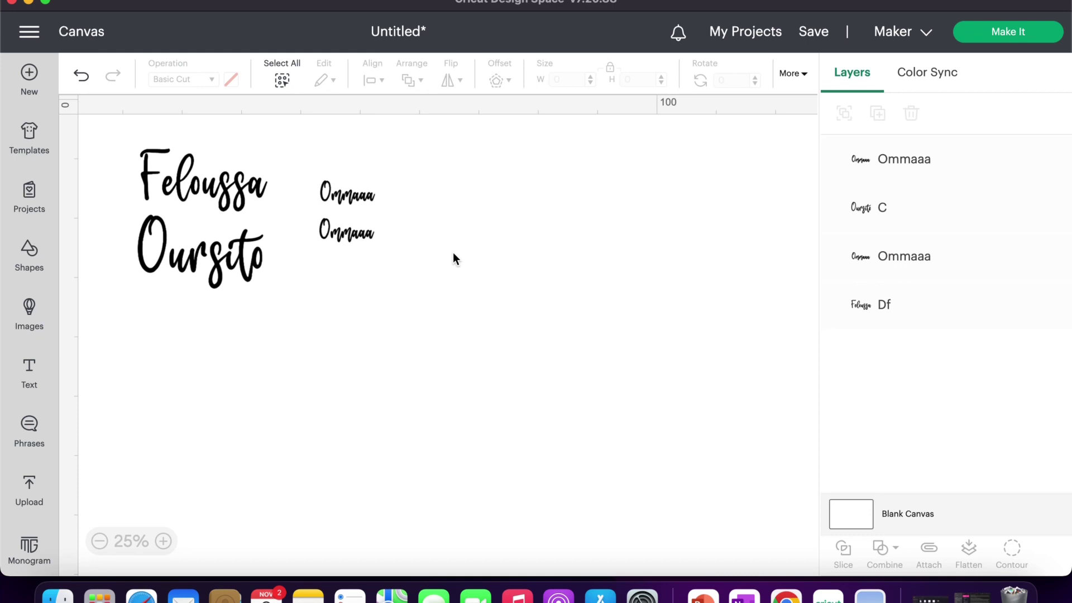
left_click_drag(405, 320, 195, 88)
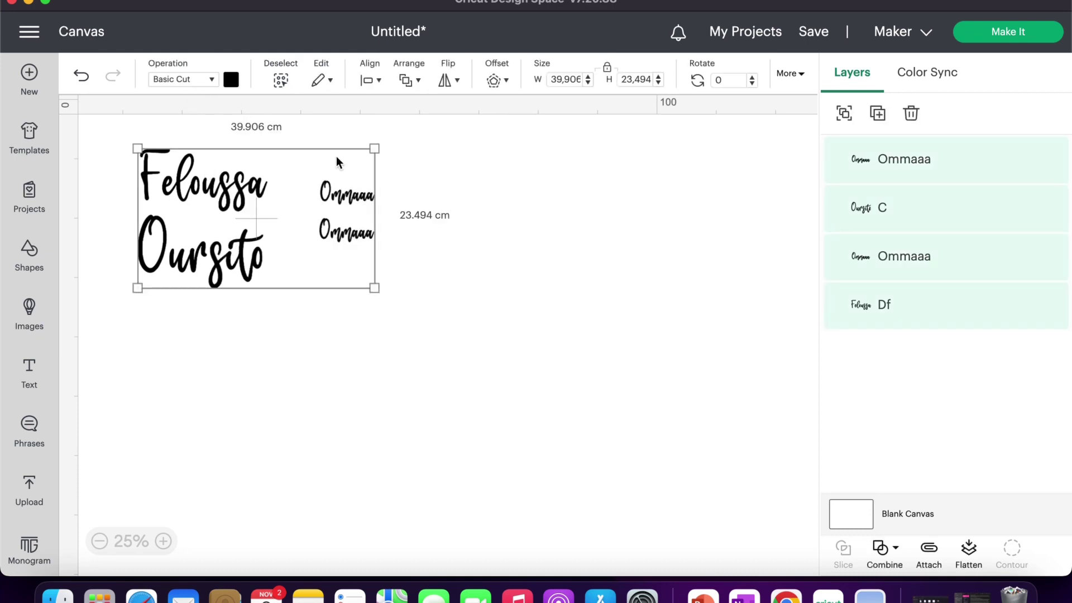
left_click(442, 191)
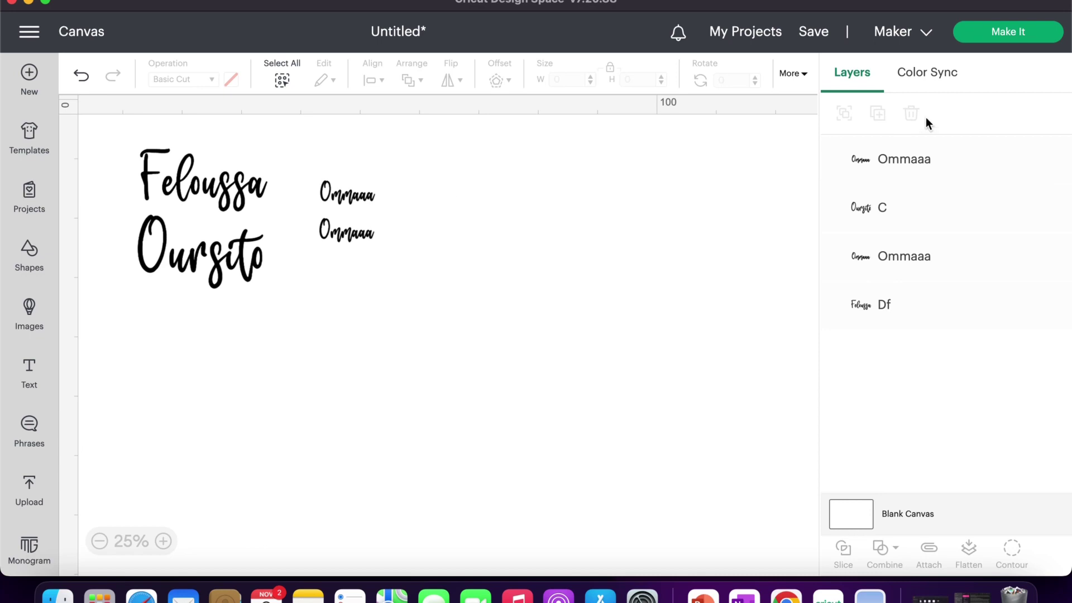
Mirror the mat for iron-on and spread the two Ommaaa copies along the mat's bottom edge
left_click(1031, 39)
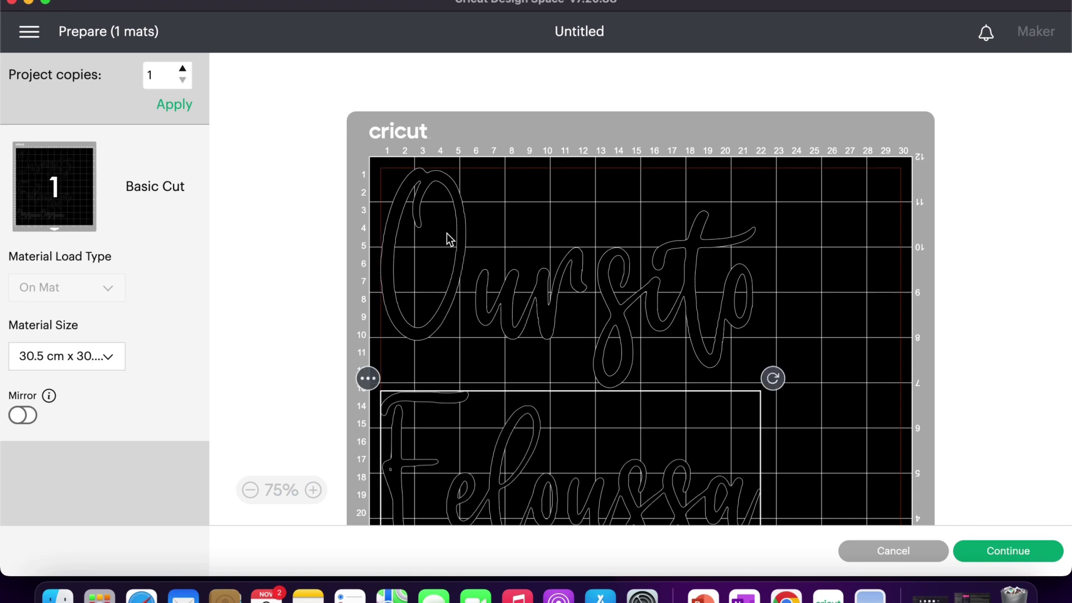
left_click(21, 415)
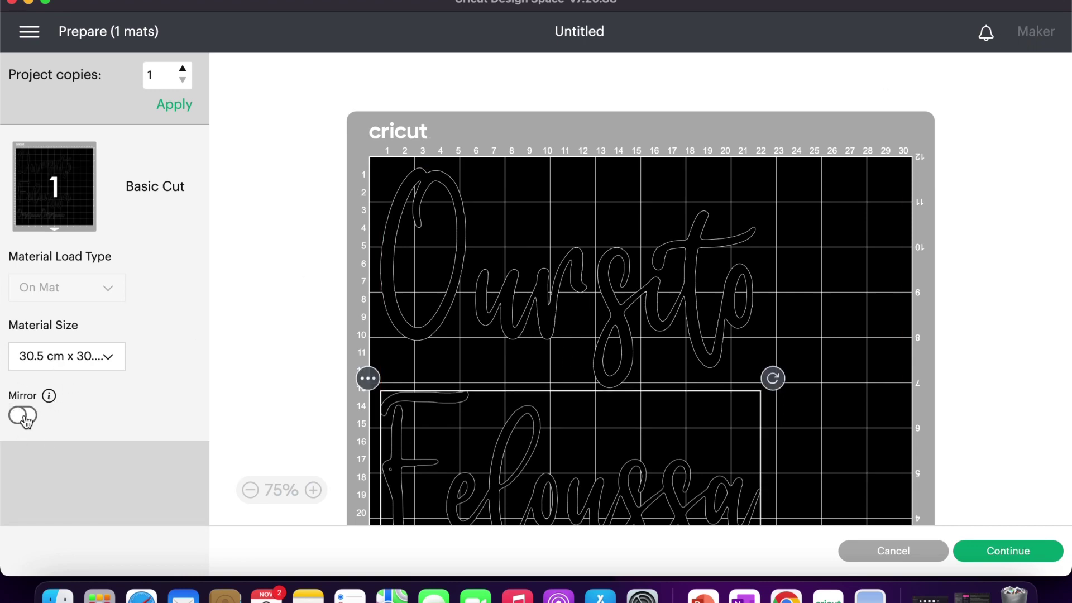
scroll(610, 356, "down", 5)
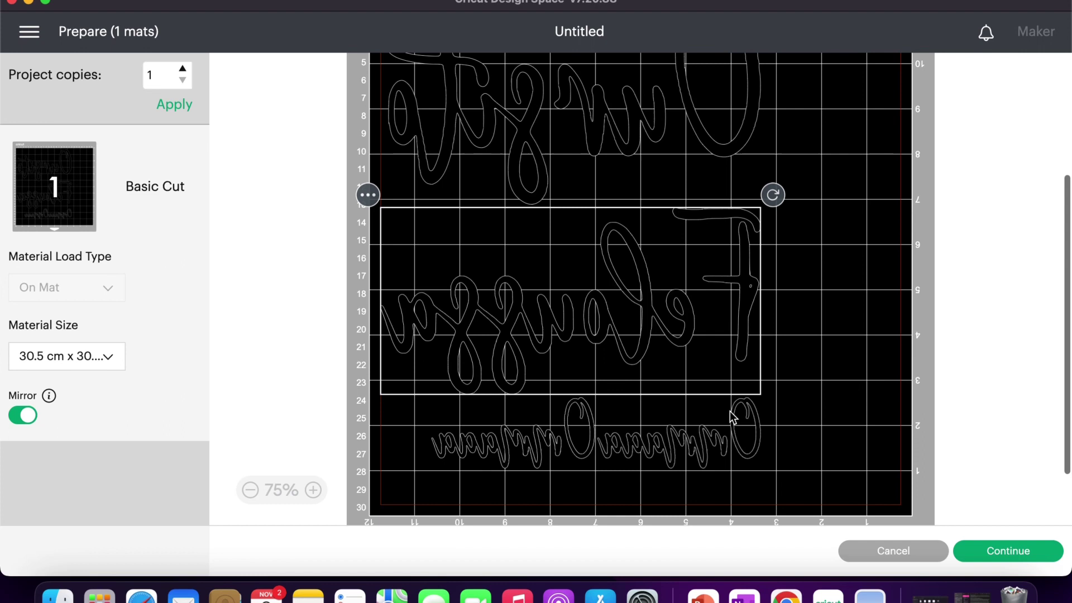
left_click_drag(536, 447, 508, 474)
left_click_drag(675, 468, 757, 487)
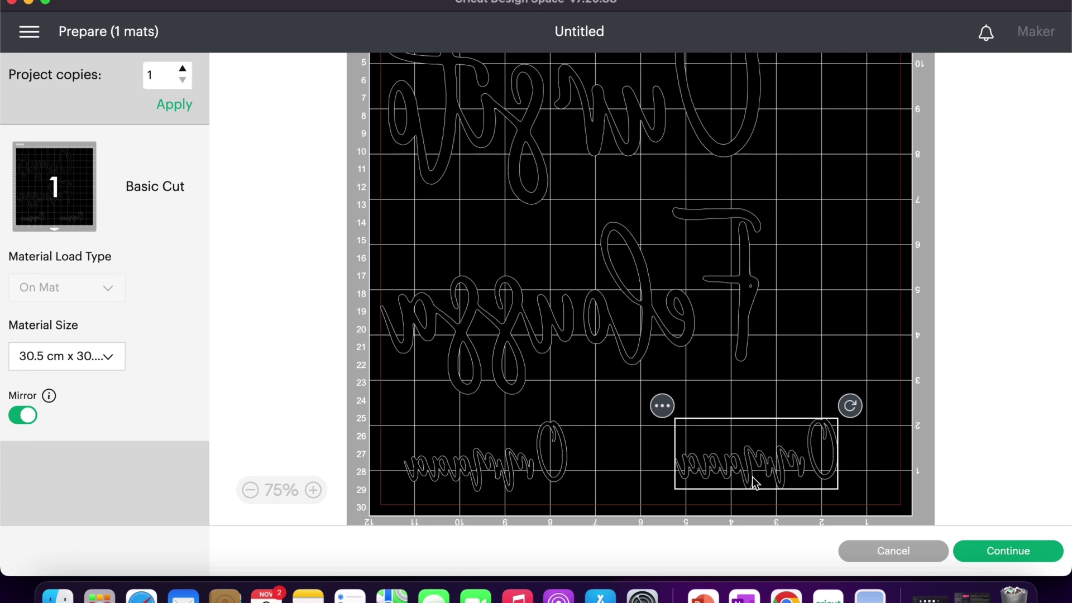
Continue to the cutting screen and connect the Maker-8060 cutter over Bluetooth
left_click(1018, 555)
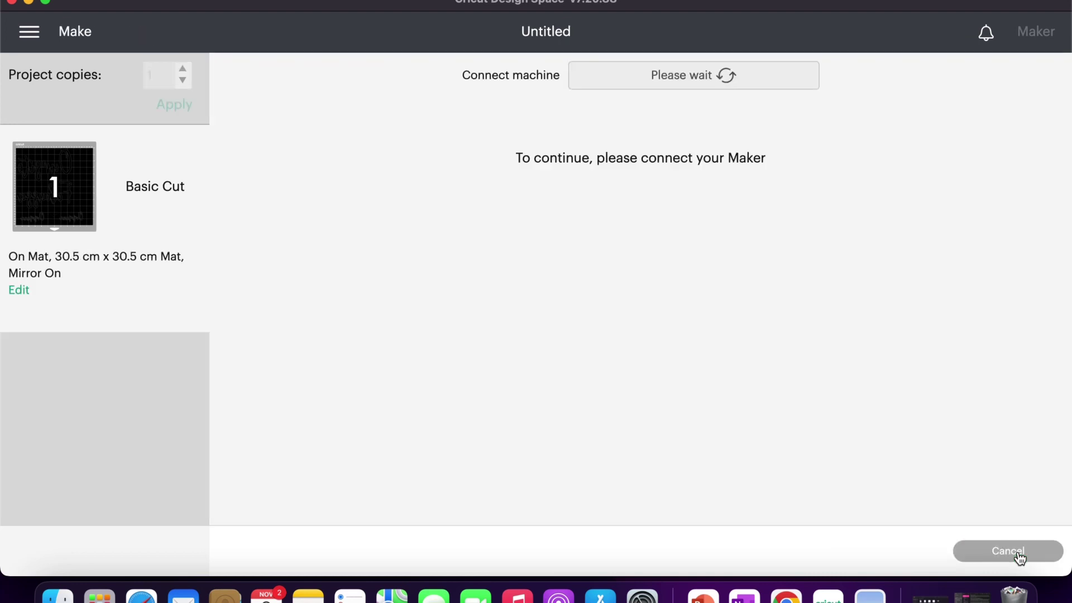
left_click(951, 1)
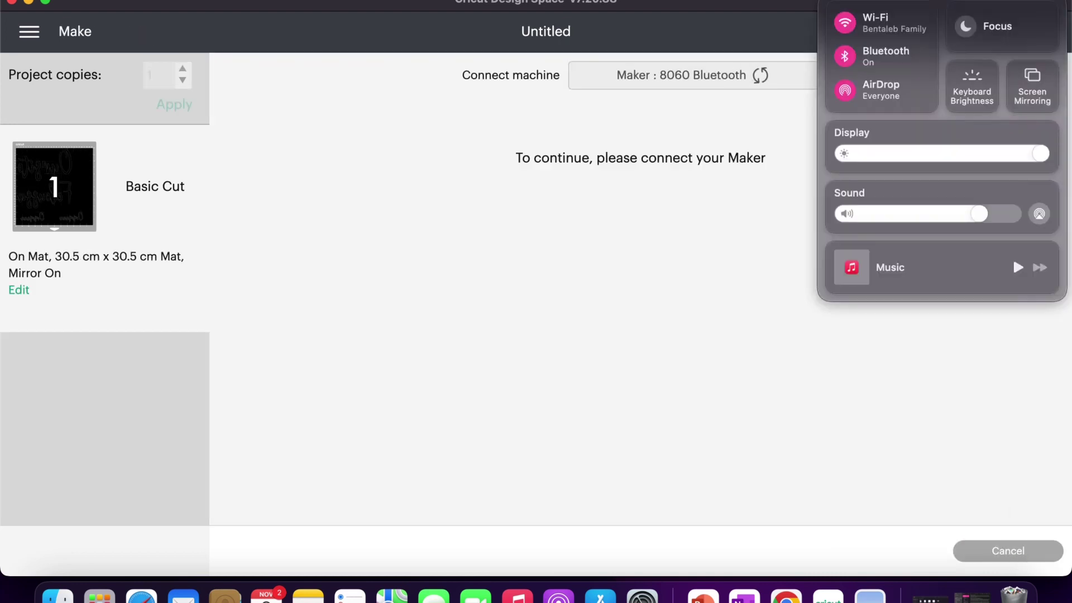
left_click(916, 53)
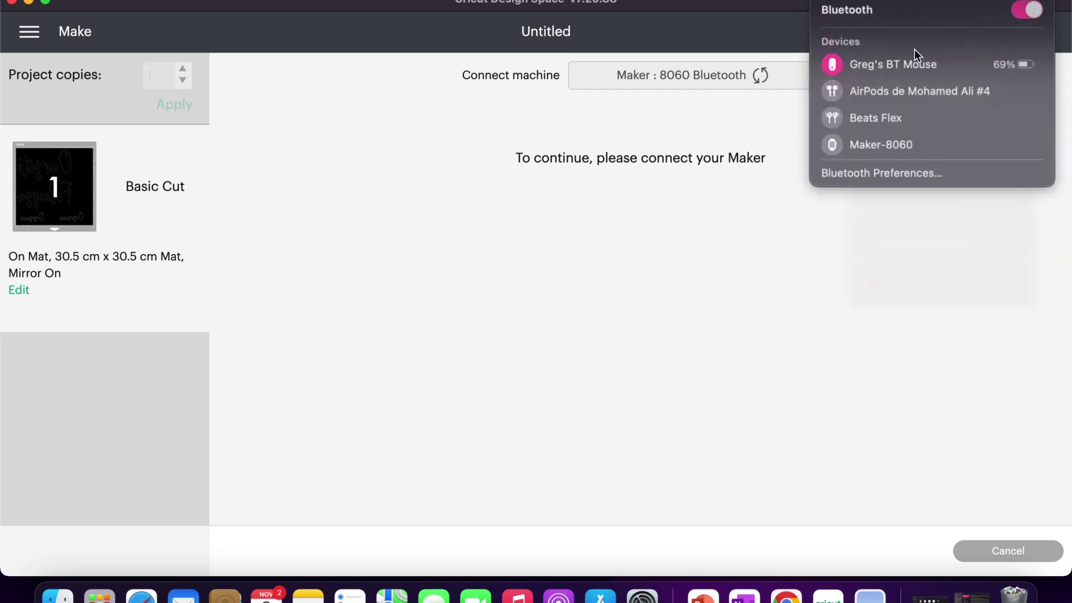
left_click(901, 141)
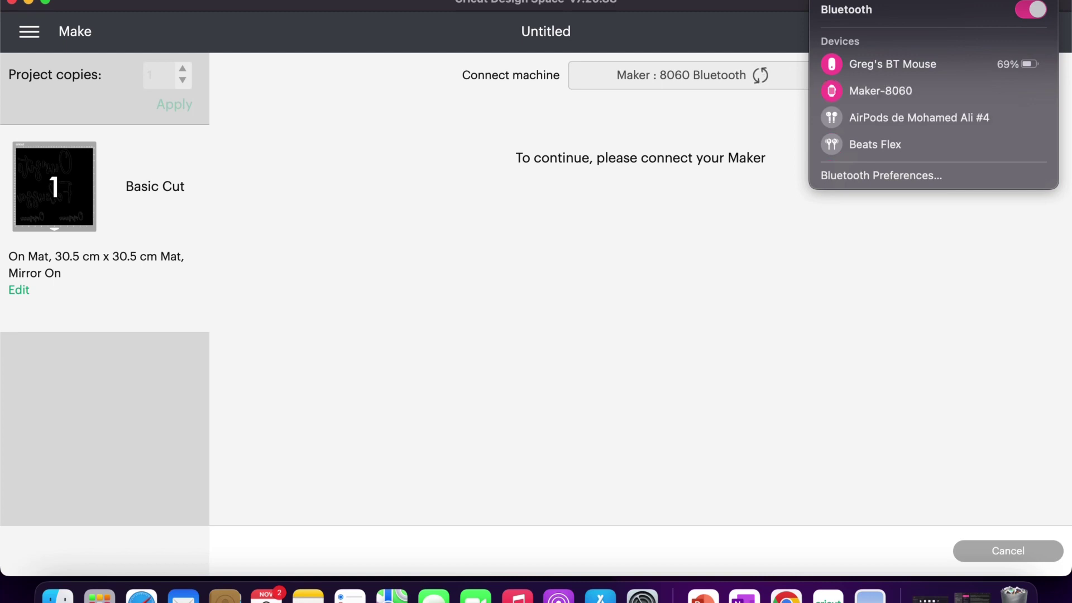
key("Escape")
key("Escape")
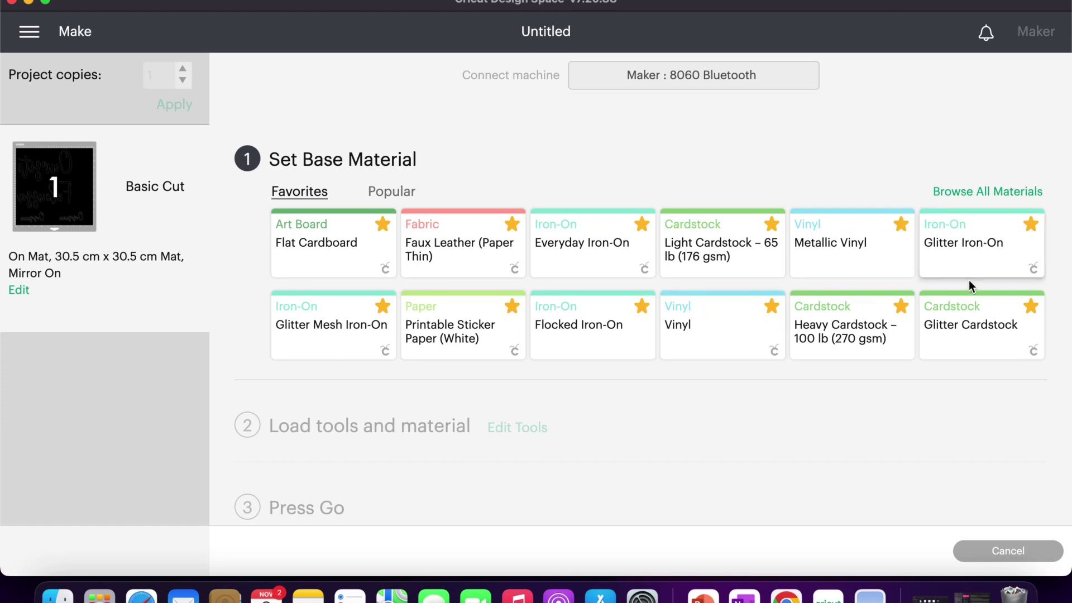
Choose Glitter Iron-On as the base material with cutting pressure set to More
left_click(985, 267)
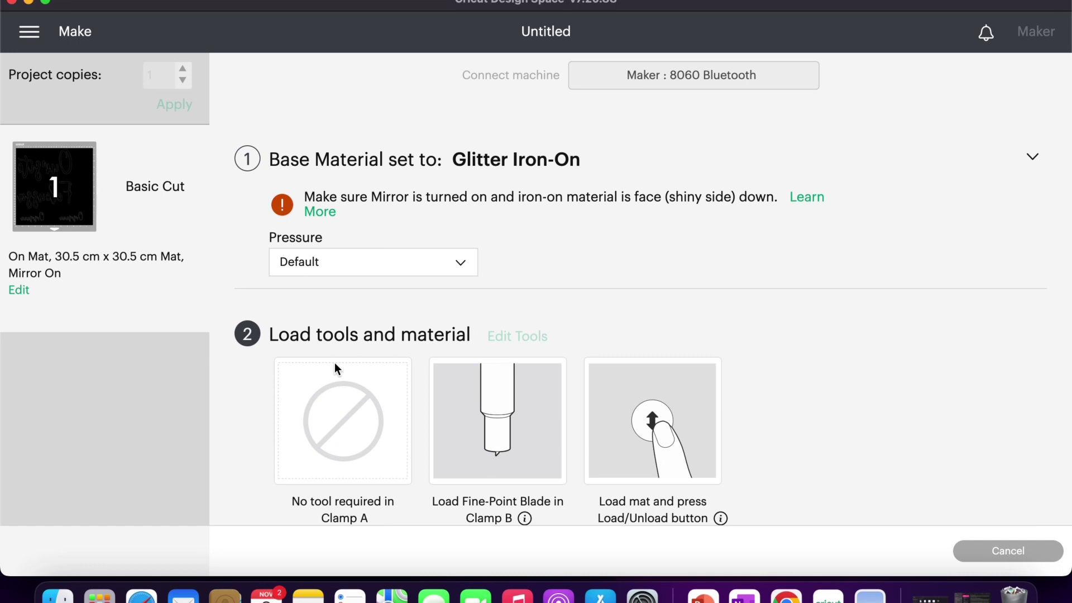
left_click(342, 265)
left_click(335, 298)
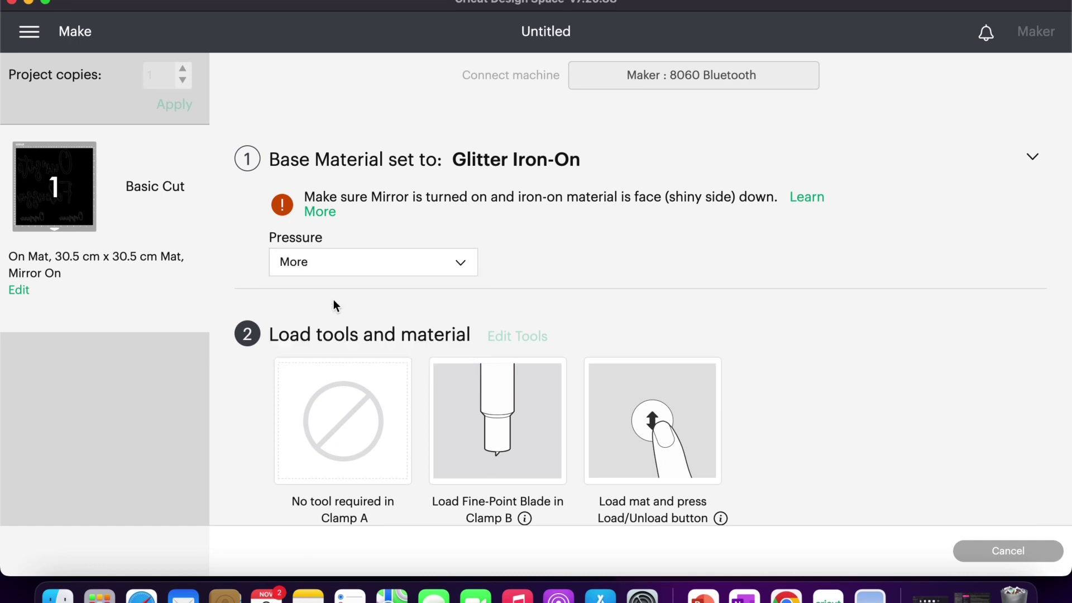